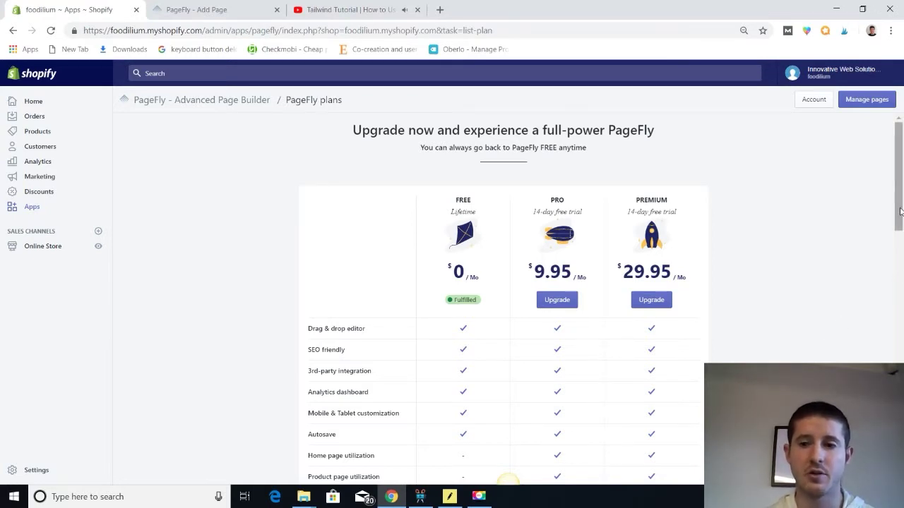
Step: Filter the template library to Product page templates and start the page from GYM Product
{"action": "left_click_drag", "start_coordinate": [900, 213], "coordinate": [899, 270]}
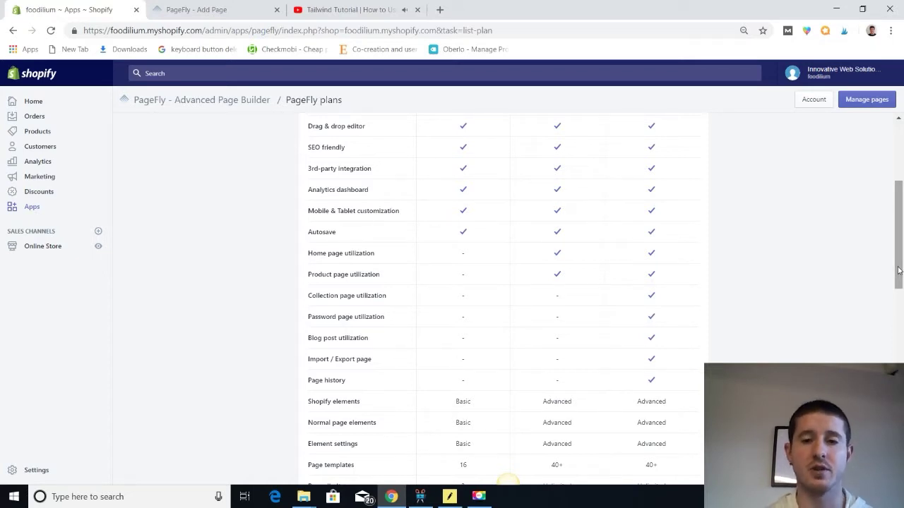
{"action": "left_click_drag", "start_coordinate": [899, 270], "coordinate": [900, 226]}
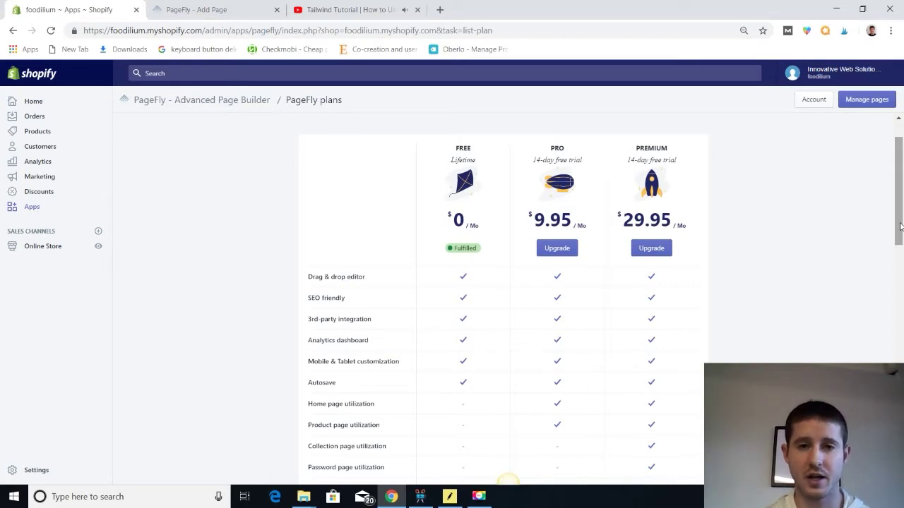
{"action": "left_click", "coordinate": [212, 11]}
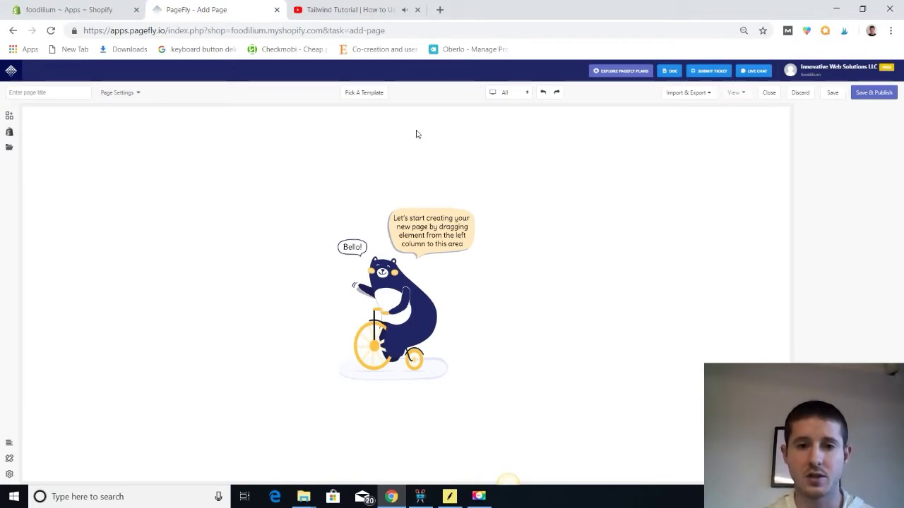
{"action": "left_click", "coordinate": [369, 96]}
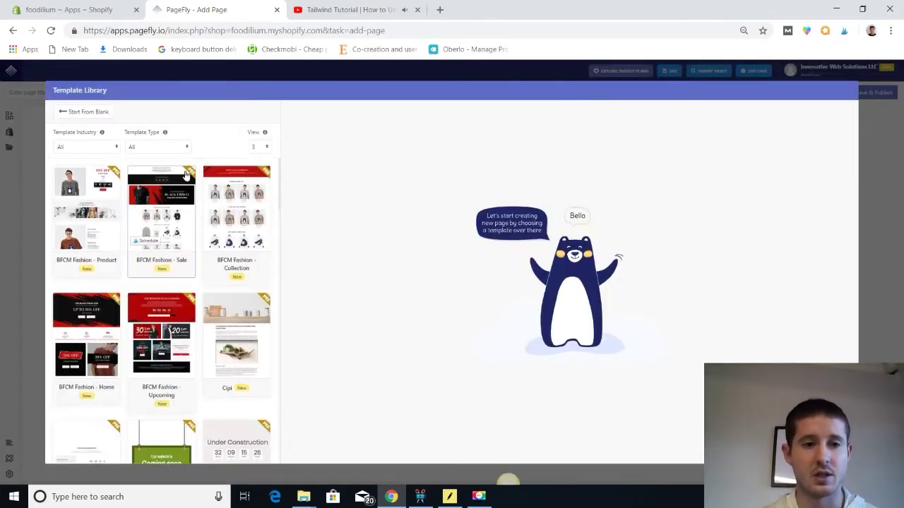
{"action": "left_click", "coordinate": [176, 149]}
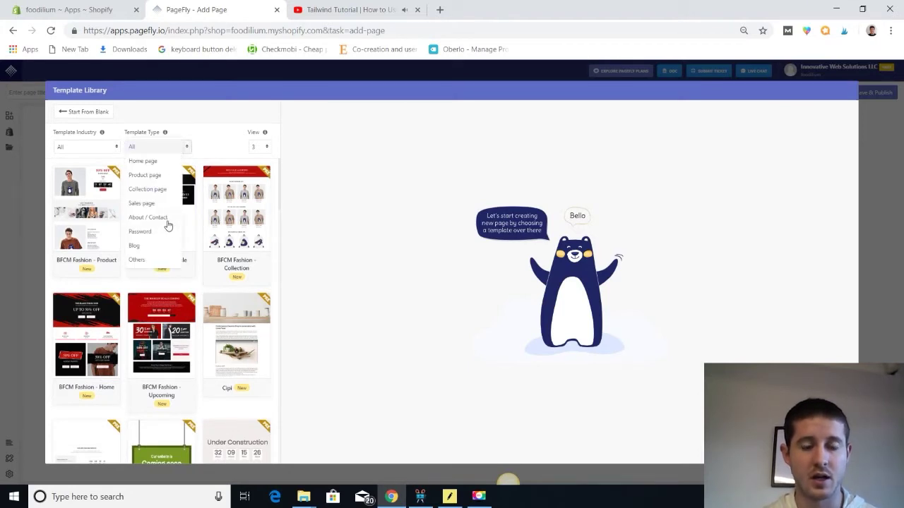
{"action": "left_click", "coordinate": [154, 179]}
{"action": "scroll", "coordinate": [198, 345], "scroll_direction": "down", "scroll_amount": 1}
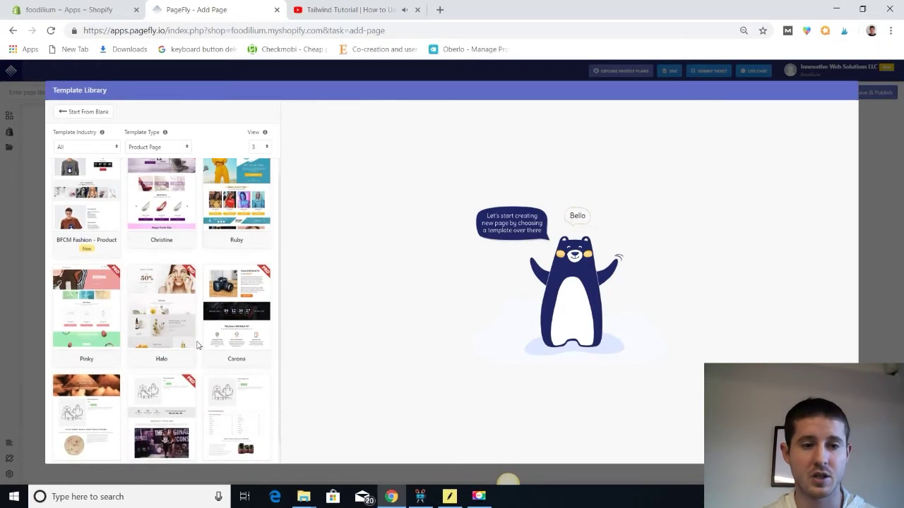
{"action": "scroll", "coordinate": [197, 346], "scroll_direction": "down", "scroll_amount": 1}
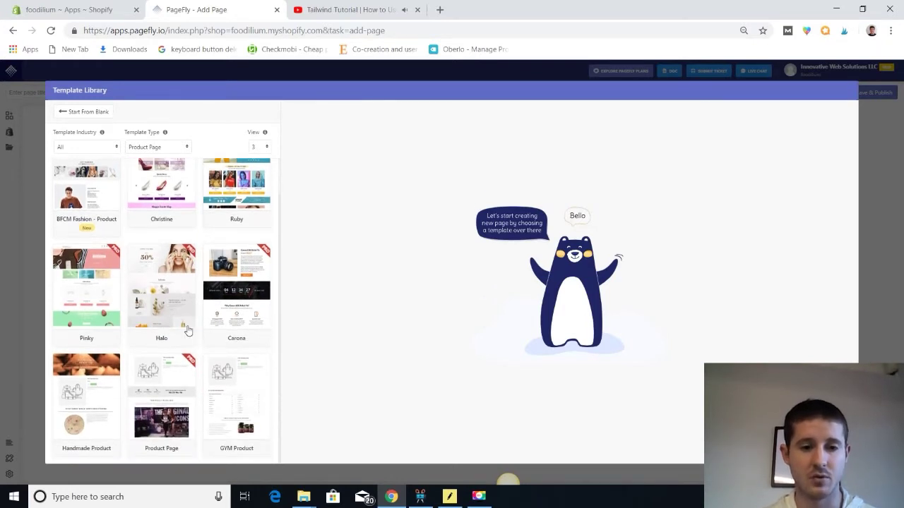
{"action": "left_click", "coordinate": [232, 400]}
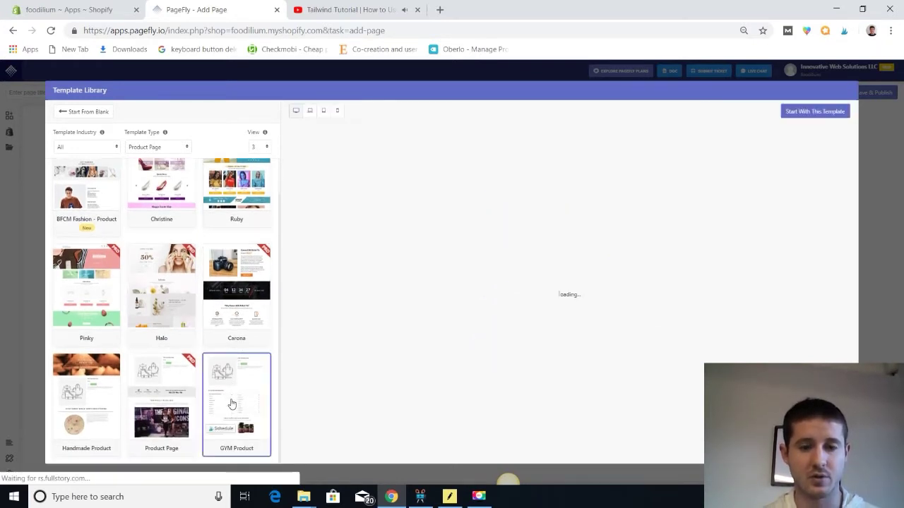
{"action": "left_click", "coordinate": [815, 115]}
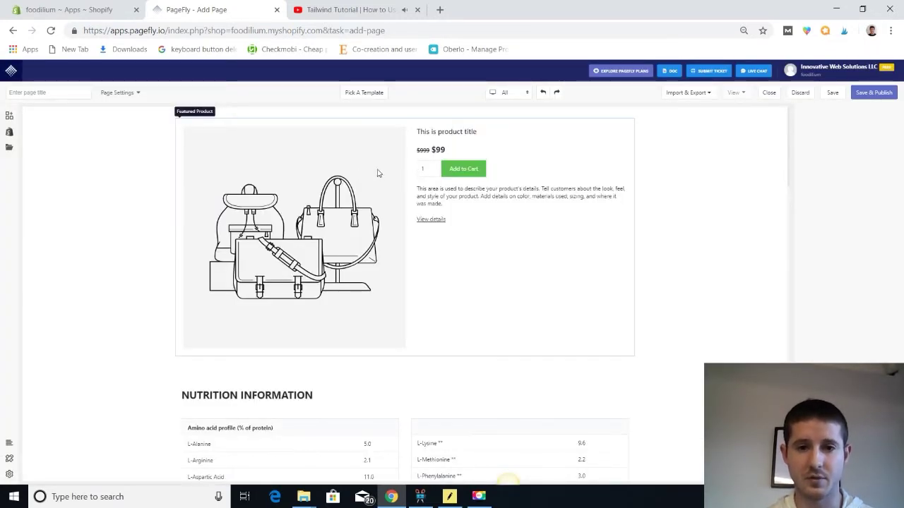
Step: Choose Lemon Sprayer ($13.00) as the product shown in the Featured Product block
{"action": "left_click", "coordinate": [377, 173]}
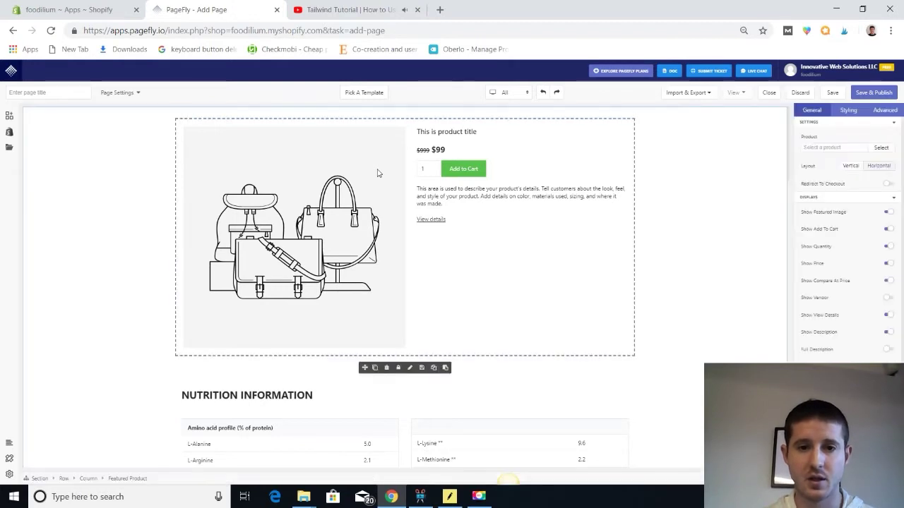
{"action": "left_click", "coordinate": [875, 148]}
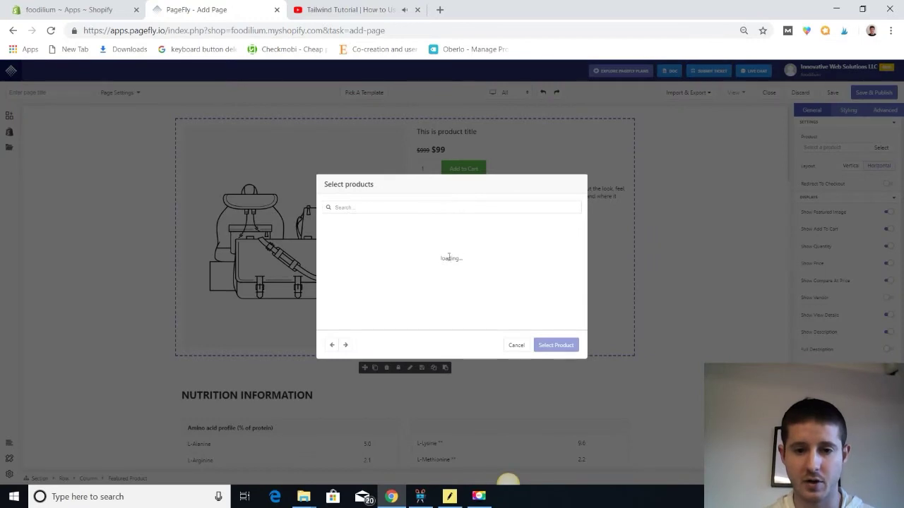
{"action": "scroll", "coordinate": [449, 296], "scroll_direction": "down", "scroll_amount": 3}
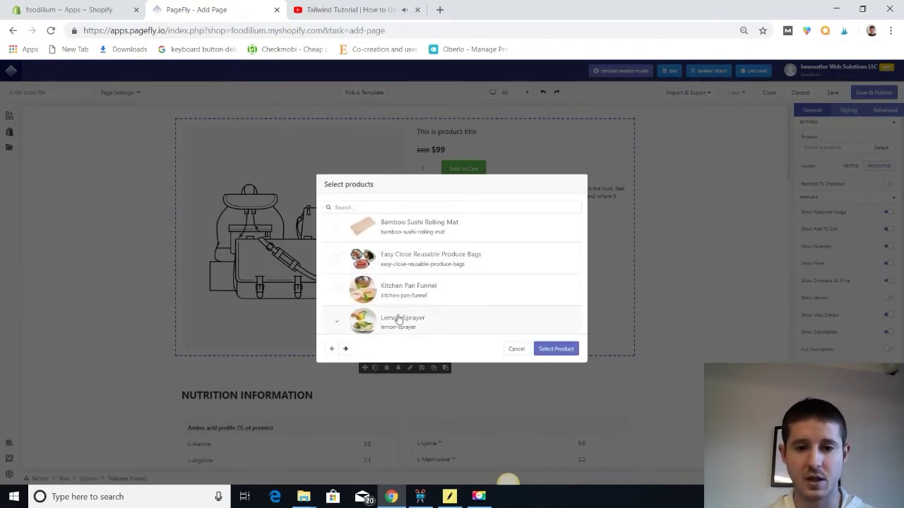
{"action": "left_click", "coordinate": [566, 350]}
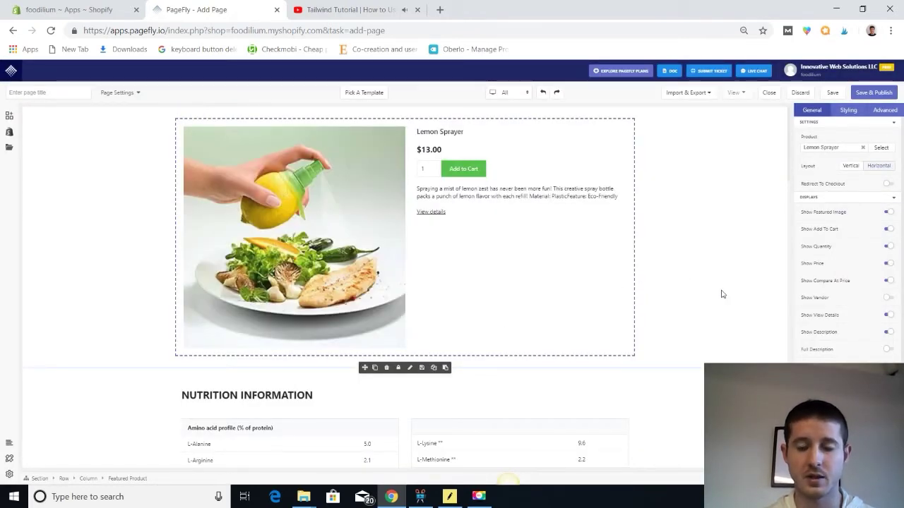
Step: Set the Nutrition Information section's background colour to green #77B925
{"action": "scroll", "coordinate": [702, 318], "scroll_direction": "down", "scroll_amount": 3}
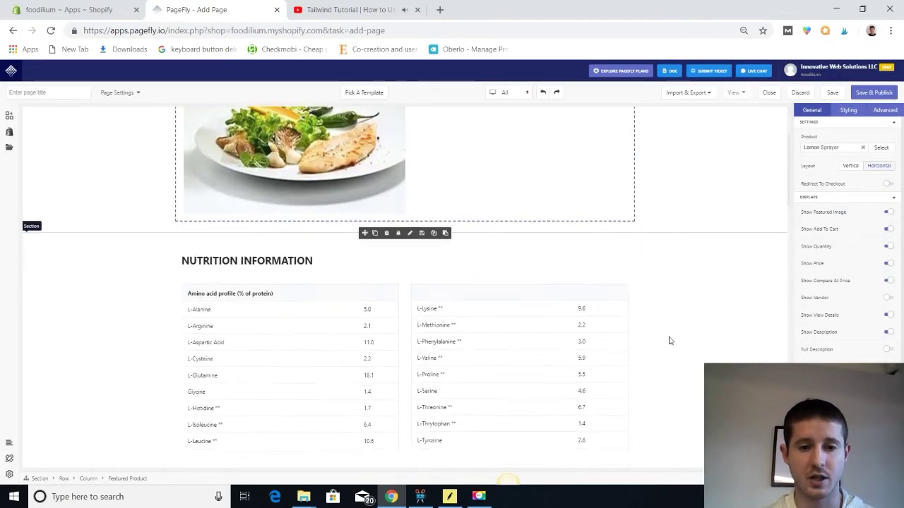
{"action": "scroll", "coordinate": [678, 315], "scroll_direction": "down", "scroll_amount": 4}
{"action": "left_click", "coordinate": [692, 312]}
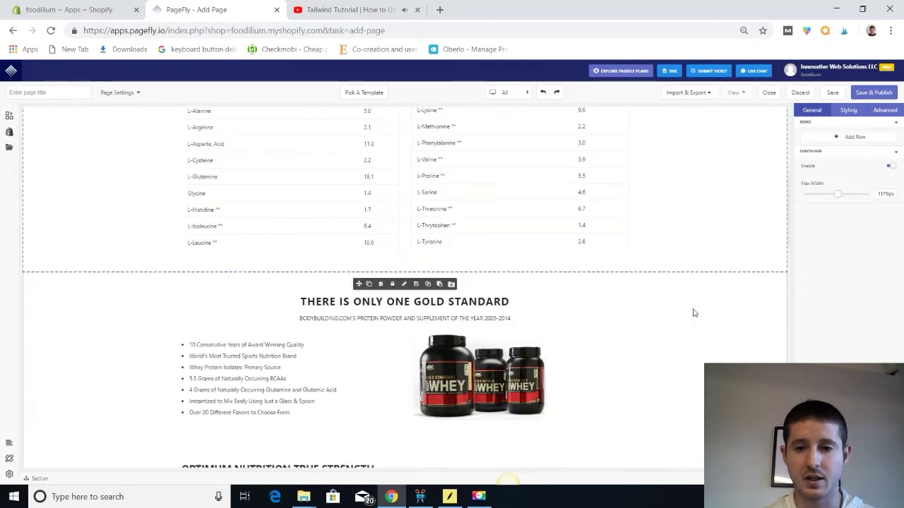
{"action": "scroll", "coordinate": [694, 313], "scroll_direction": "up", "scroll_amount": 3}
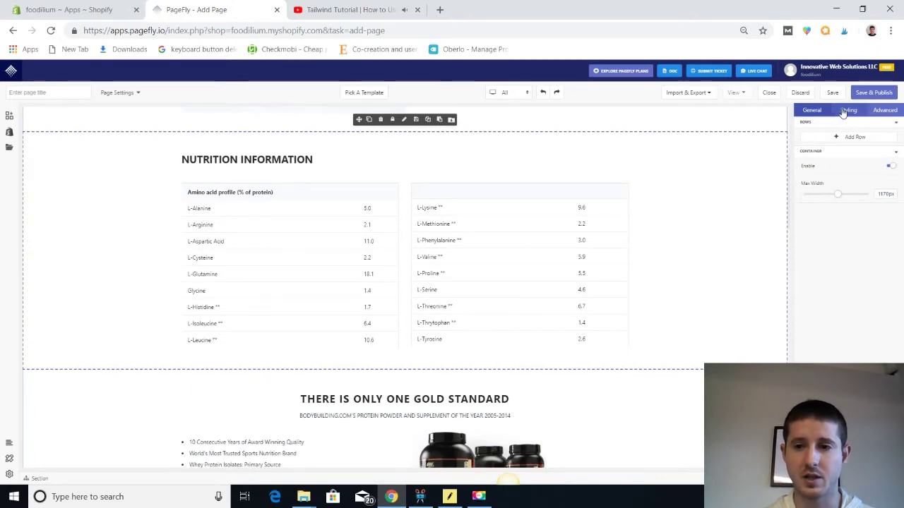
{"action": "left_click", "coordinate": [847, 112]}
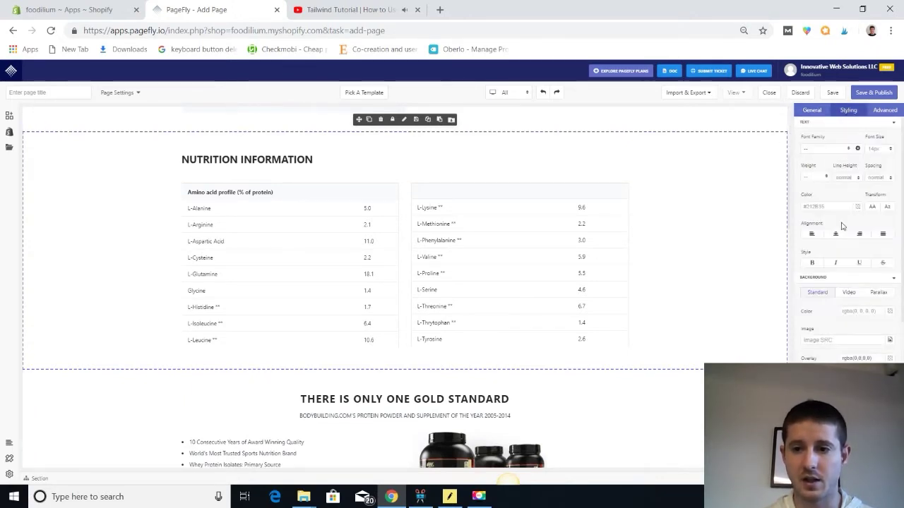
{"action": "left_click", "coordinate": [889, 311]}
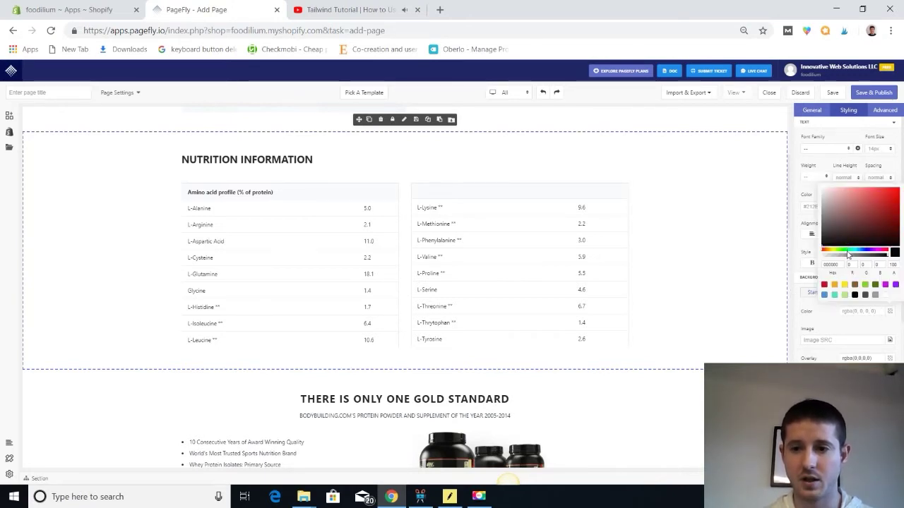
{"action": "left_click", "coordinate": [845, 251]}
{"action": "left_click", "coordinate": [838, 251]}
{"action": "left_click_drag", "start_coordinate": [841, 216], "coordinate": [886, 207]}
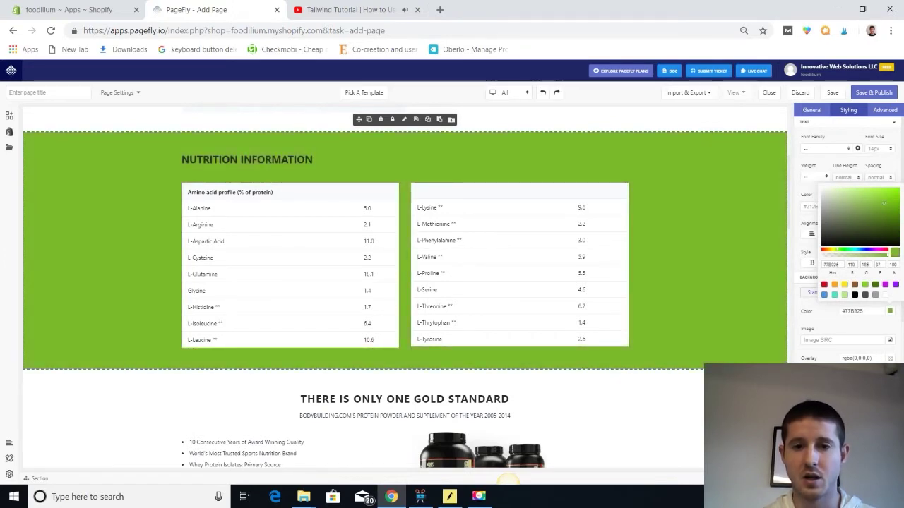
{"action": "left_click", "coordinate": [661, 126]}
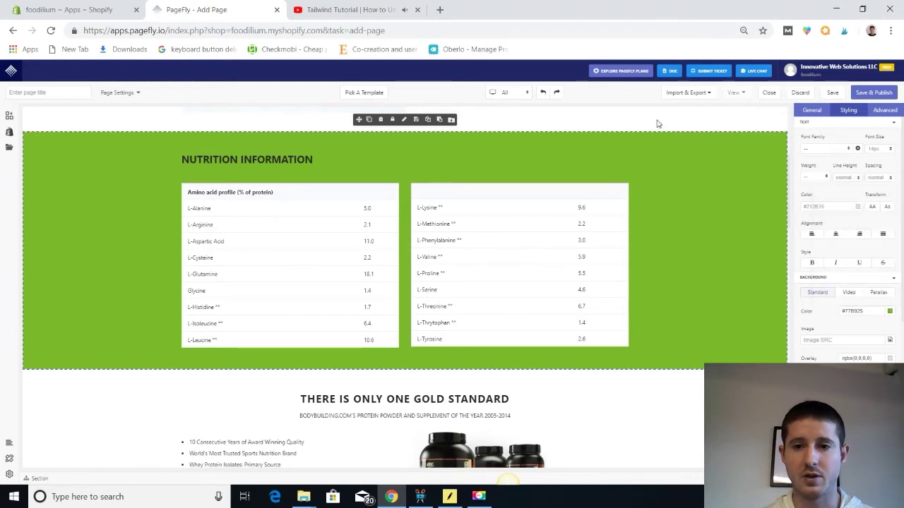
Step: Style the Featured Product block's button with an 18px font size
{"action": "scroll", "coordinate": [655, 120], "scroll_direction": "up", "scroll_amount": 3}
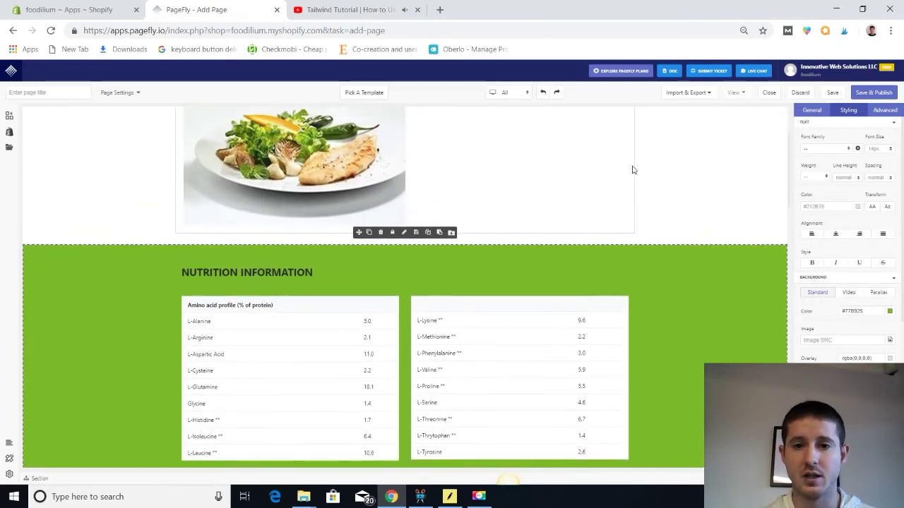
{"action": "left_click", "coordinate": [596, 186]}
{"action": "scroll", "coordinate": [596, 185], "scroll_direction": "up", "scroll_amount": 4}
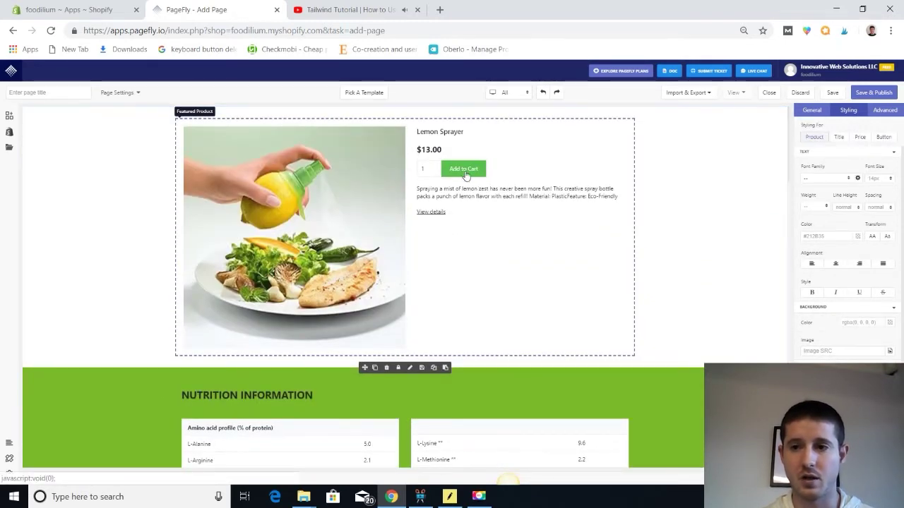
{"action": "left_click", "coordinate": [880, 138]}
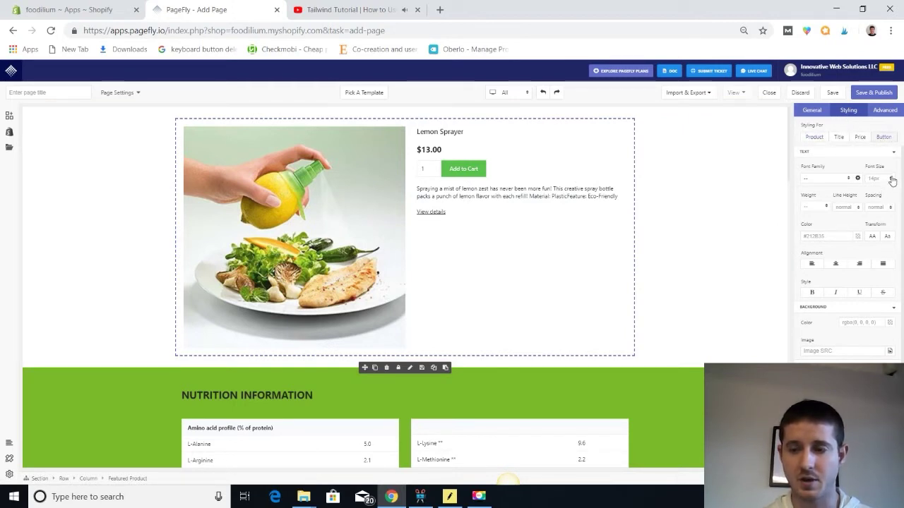
{"action": "left_click", "coordinate": [890, 178]}
{"action": "left_click", "coordinate": [872, 254]}
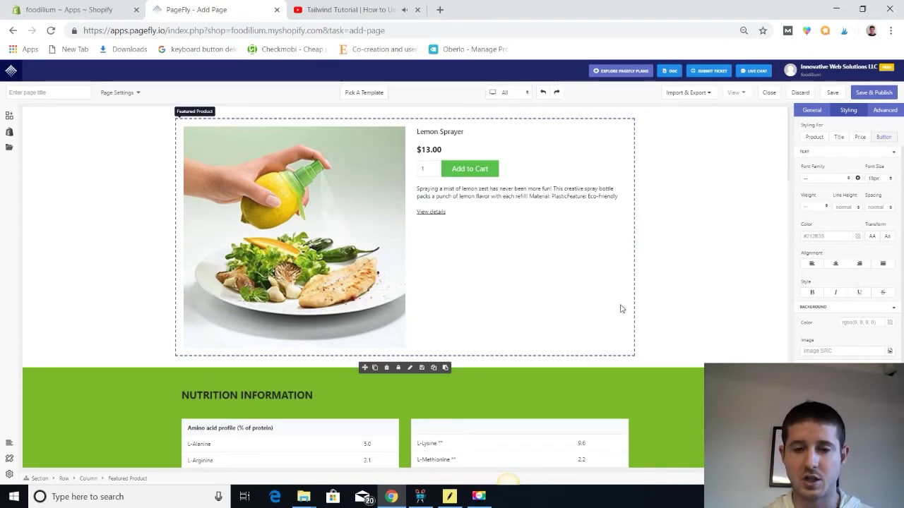
{"action": "scroll", "coordinate": [617, 339], "scroll_direction": "down", "scroll_amount": 2}
Step: Replace the OPTIMUM NUTRITION TRUE STRENGTH heading text with 'BUY MY PRODUCT TODAY'
{"action": "scroll", "coordinate": [613, 372], "scroll_direction": "down", "scroll_amount": 7}
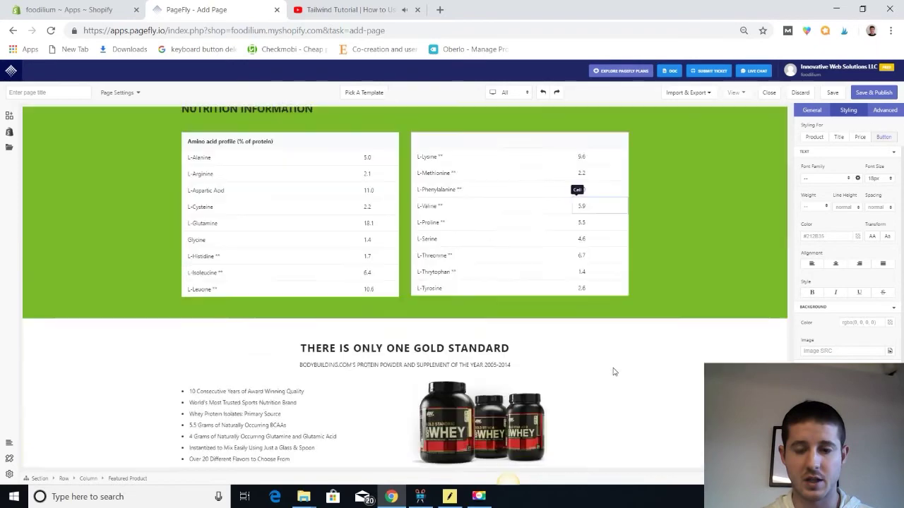
{"action": "scroll", "coordinate": [613, 371], "scroll_direction": "down", "scroll_amount": 2}
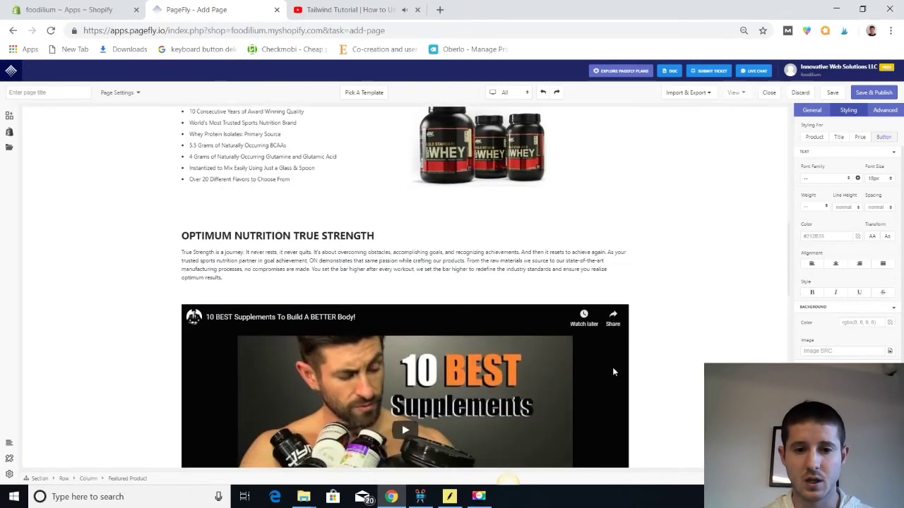
{"action": "scroll", "coordinate": [357, 171], "scroll_direction": "down", "scroll_amount": 1}
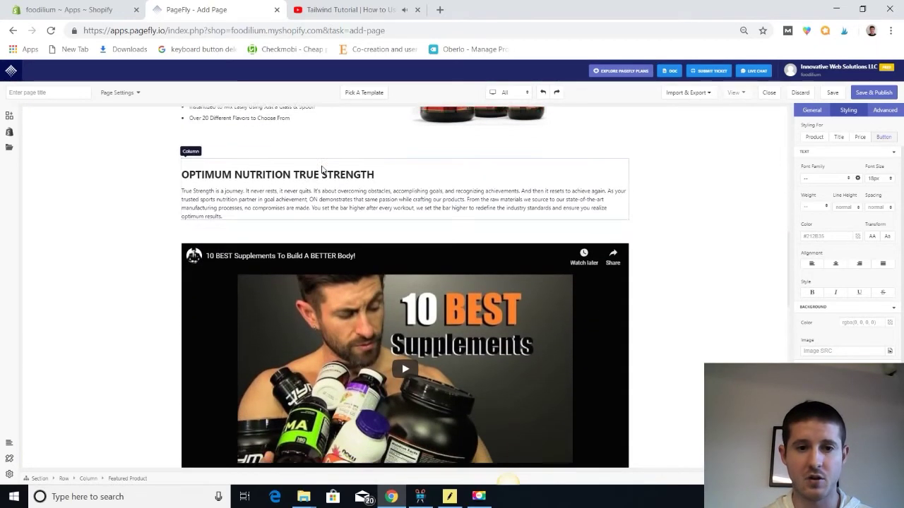
{"action": "scroll", "coordinate": [358, 158], "scroll_direction": "up", "scroll_amount": 1}
{"action": "scroll", "coordinate": [353, 187], "scroll_direction": "up", "scroll_amount": 1}
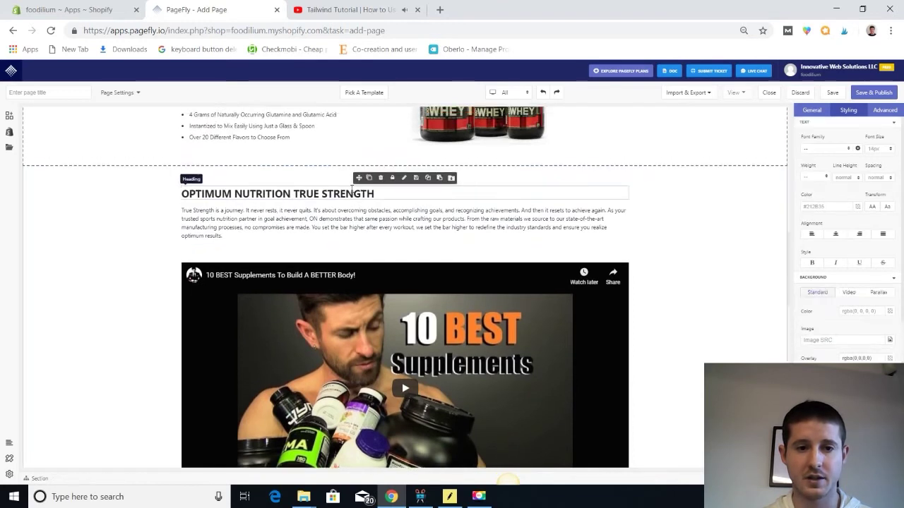
{"action": "left_click", "coordinate": [346, 193]}
{"action": "double_click", "coordinate": [343, 193]}
{"action": "triple_click", "coordinate": [342, 194]}
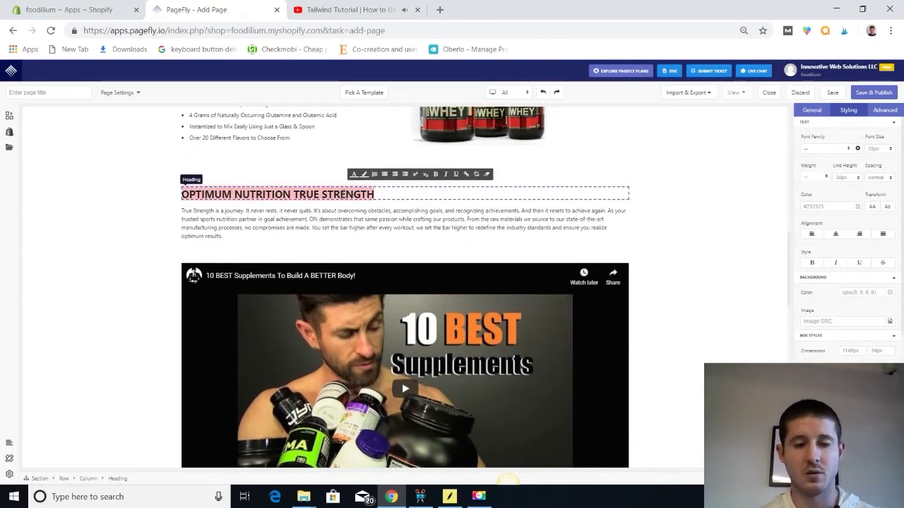
{"action": "type", "text": "BUY MY P"}
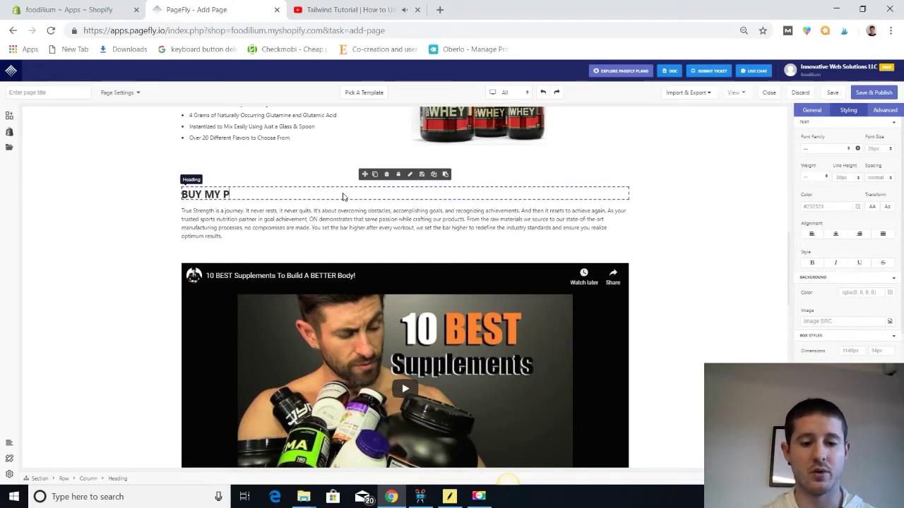
{"action": "type", "text": "RODUCT "}
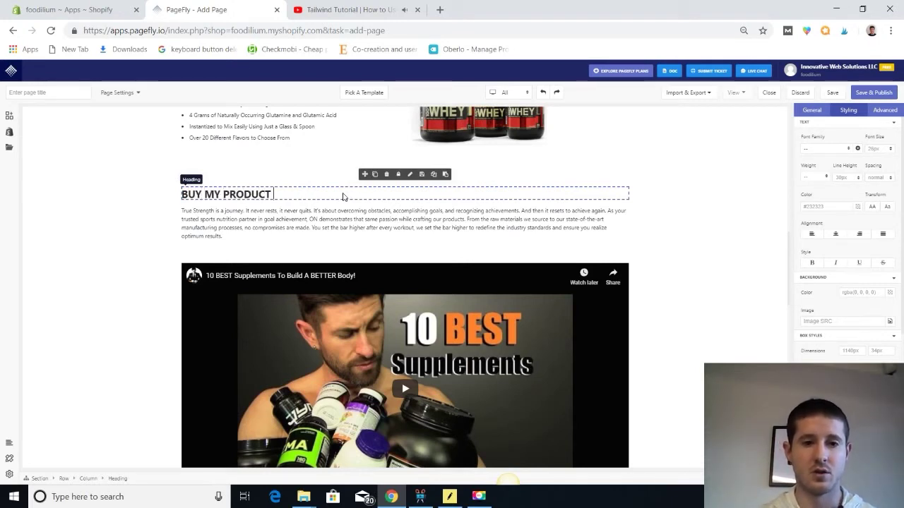
{"action": "type", "text": "TODAY"}
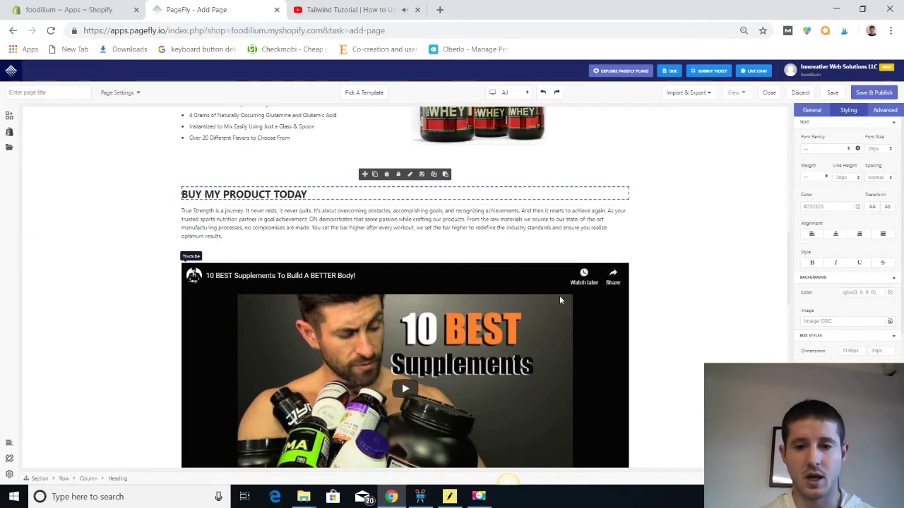
Step: Paste the Tailwind tutorial link into the YouTube element's Video URL field
{"action": "left_click", "coordinate": [592, 313]}
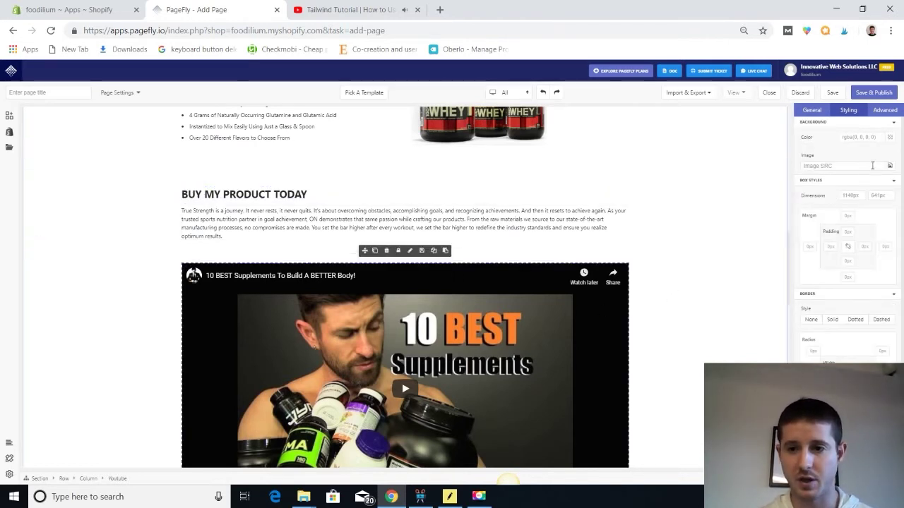
{"action": "left_click", "coordinate": [813, 112]}
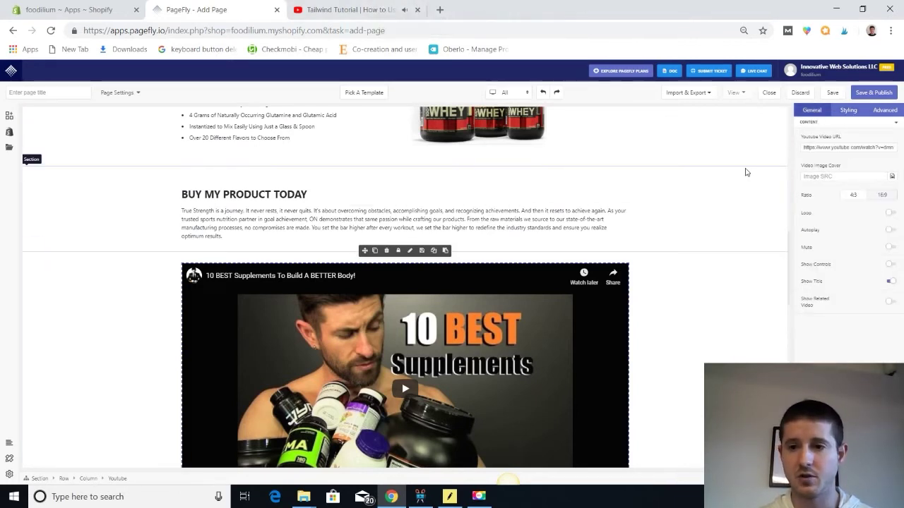
{"action": "left_click", "coordinate": [859, 147]}
{"action": "key", "text": "ctrl+a"}
{"action": "key", "text": "ctrl+v"}
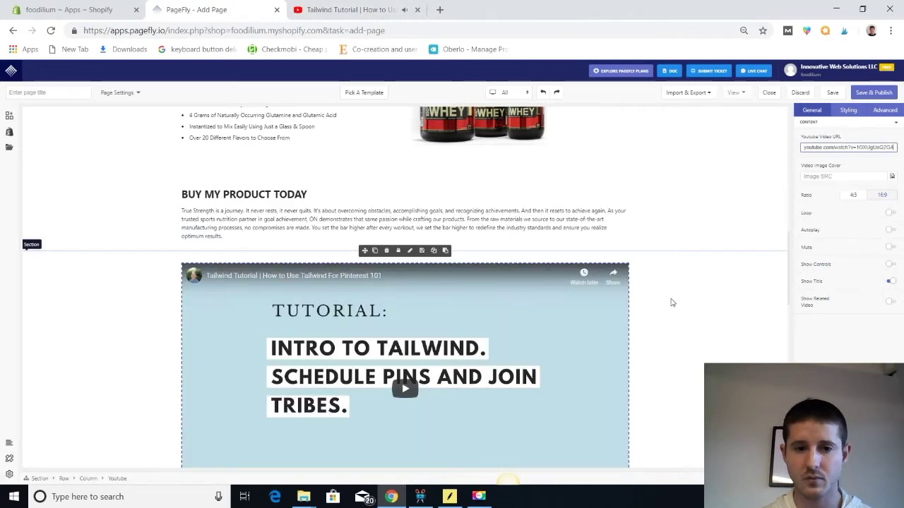
Step: Select the History & Heritage section further down the page and delete it
{"action": "scroll", "coordinate": [672, 303], "scroll_direction": "down", "scroll_amount": 3}
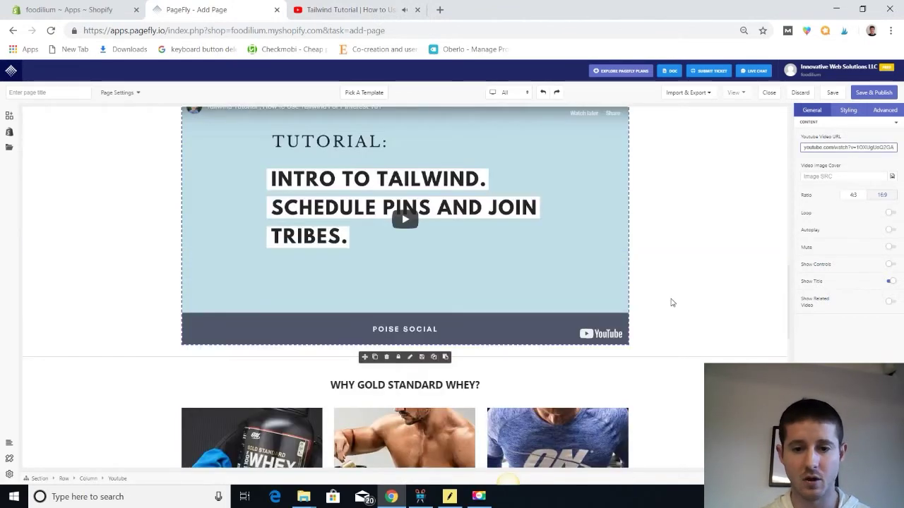
{"action": "scroll", "coordinate": [672, 303], "scroll_direction": "down", "scroll_amount": 5}
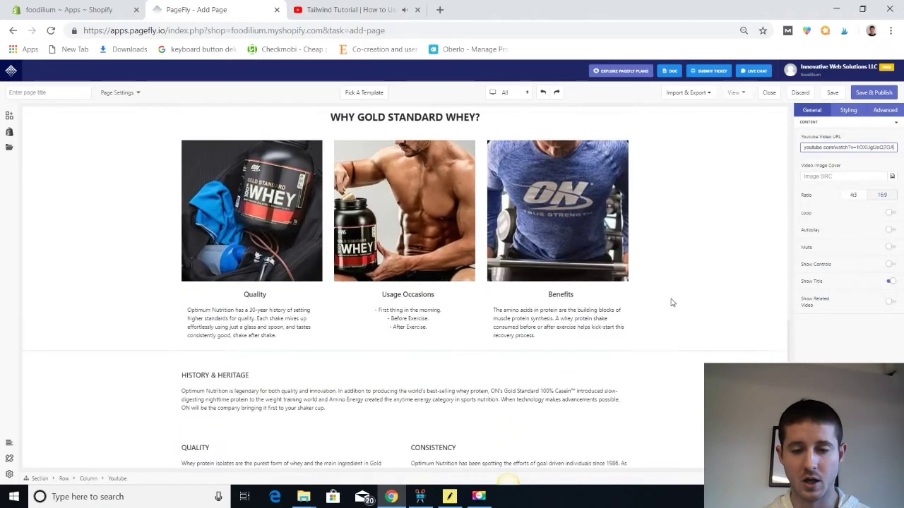
{"action": "scroll", "coordinate": [672, 303], "scroll_direction": "down", "scroll_amount": 3}
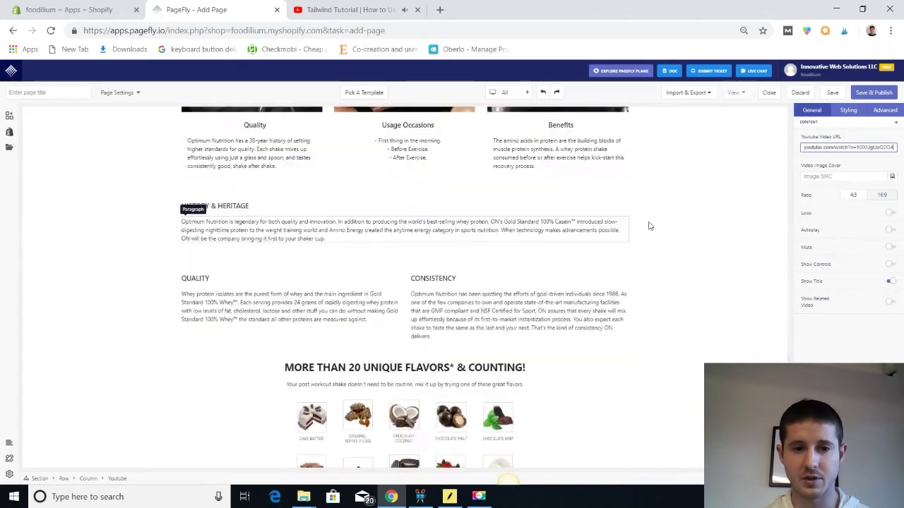
{"action": "scroll", "coordinate": [701, 203], "scroll_direction": "down", "scroll_amount": 2}
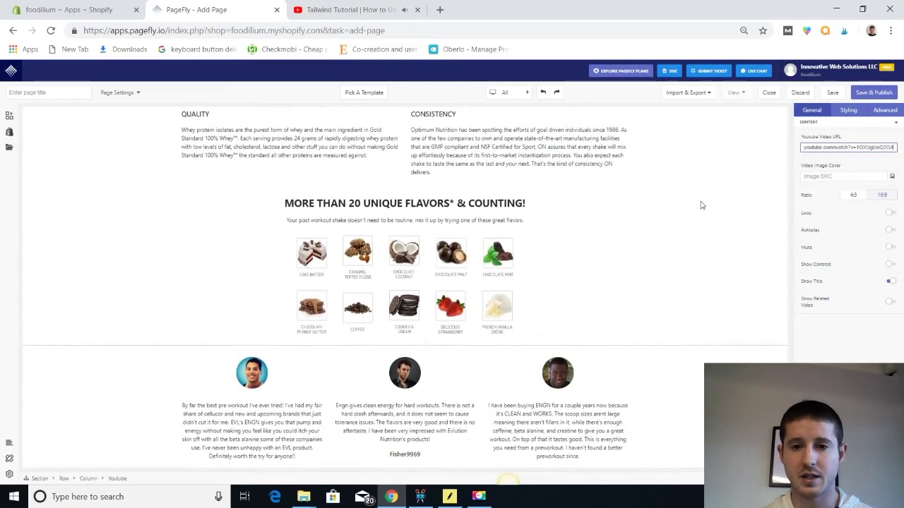
{"action": "scroll", "coordinate": [704, 182], "scroll_direction": "up", "scroll_amount": 1}
{"action": "left_click", "coordinate": [719, 144]}
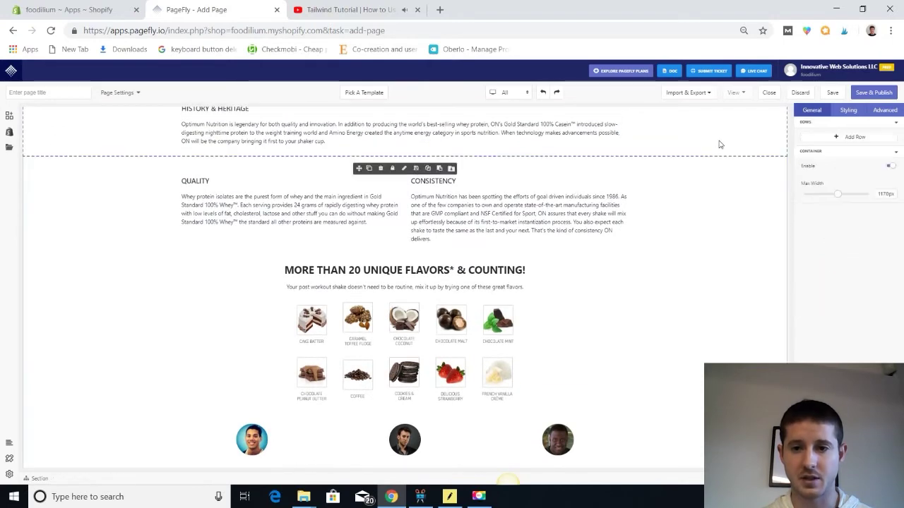
{"action": "scroll", "coordinate": [747, 148], "scroll_direction": "up", "scroll_amount": 1}
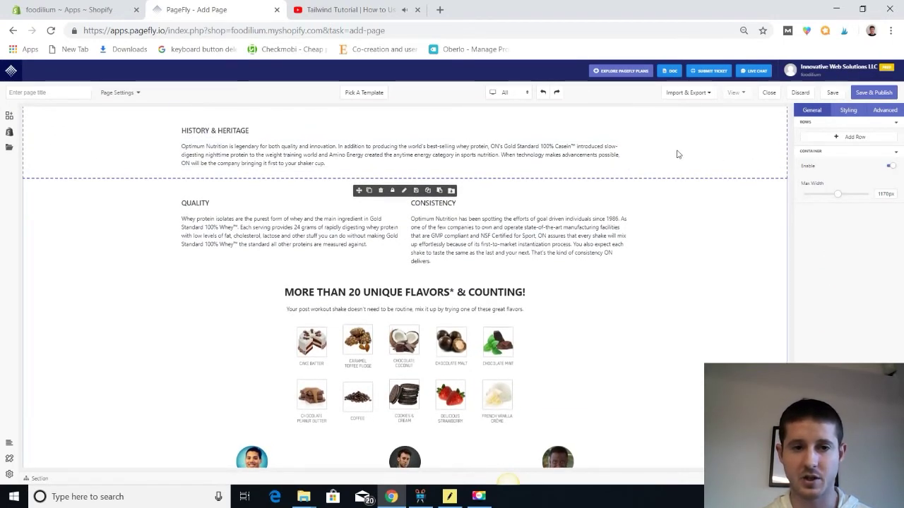
{"action": "scroll", "coordinate": [676, 153], "scroll_direction": "up", "scroll_amount": 1}
{"action": "scroll", "coordinate": [676, 154], "scroll_direction": "up", "scroll_amount": 1}
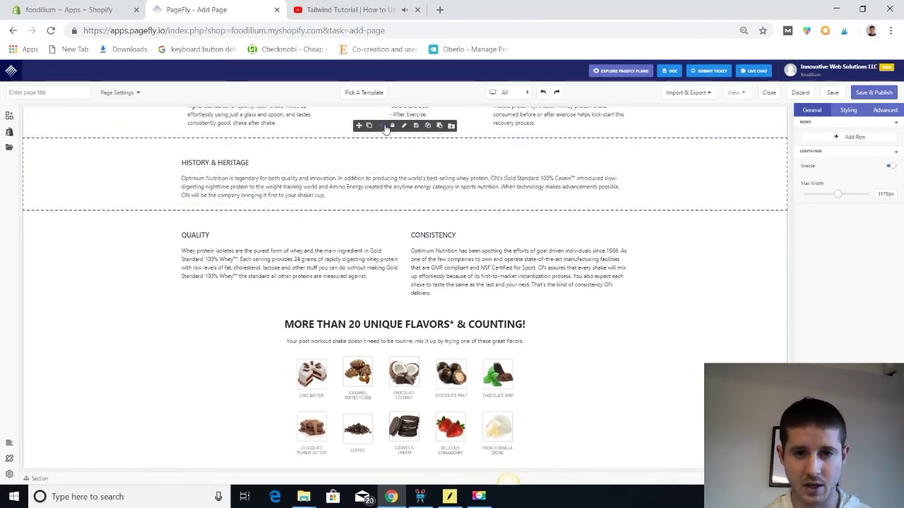
{"action": "scroll", "coordinate": [602, 240], "scroll_direction": "down", "scroll_amount": 3}
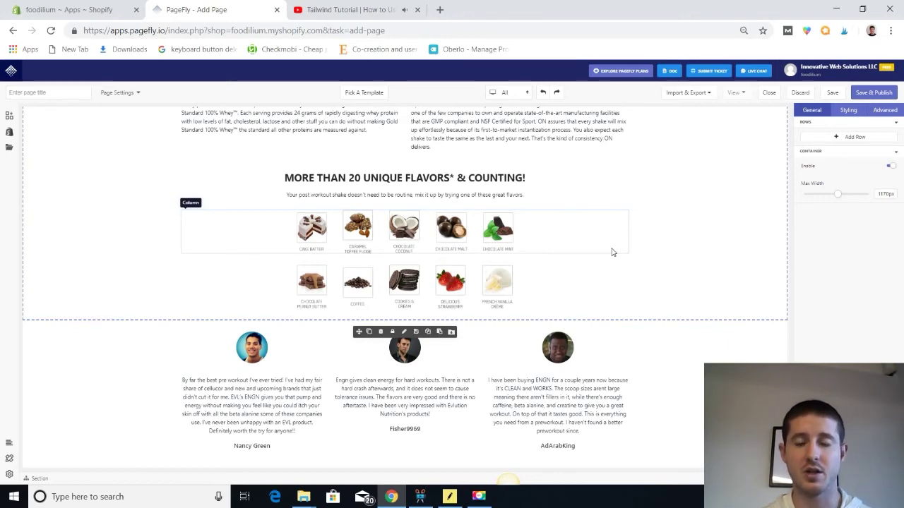
{"action": "scroll", "coordinate": [612, 252], "scroll_direction": "up", "scroll_amount": 3}
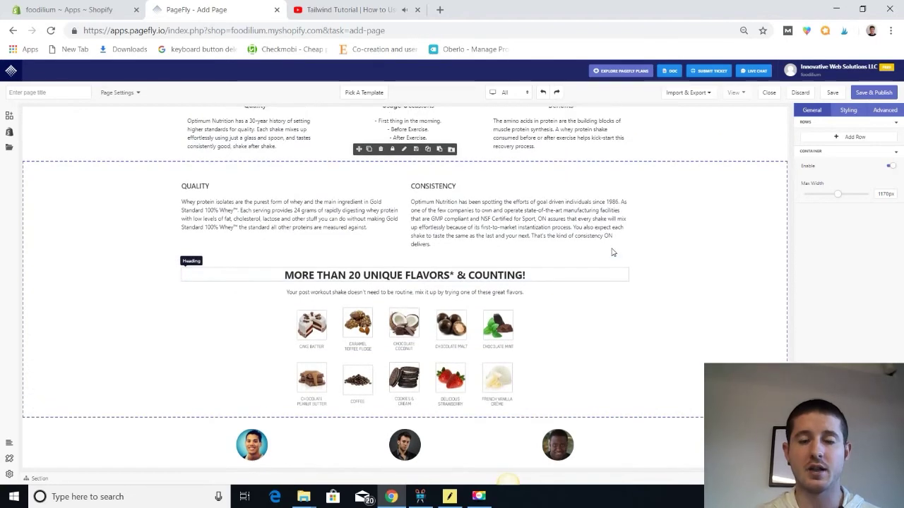
{"action": "scroll", "coordinate": [612, 252], "scroll_direction": "up", "scroll_amount": 5}
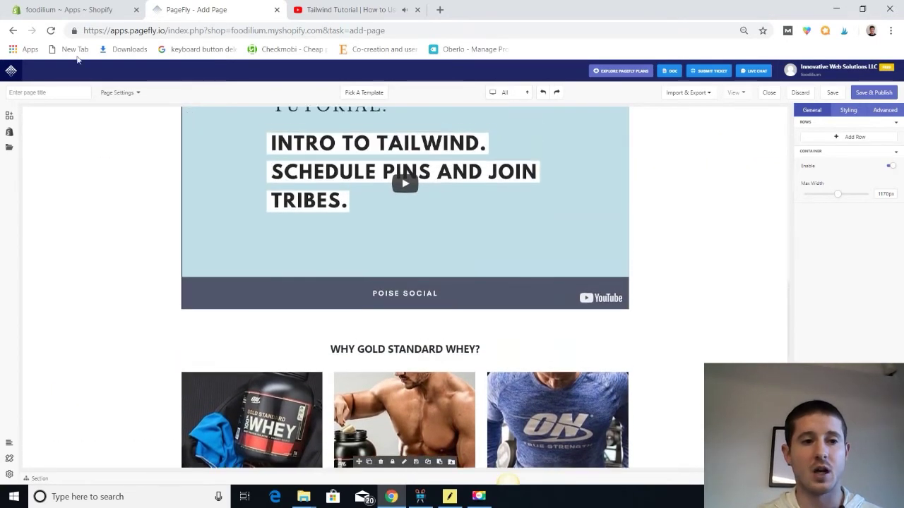
{"action": "left_click", "coordinate": [9, 115]}
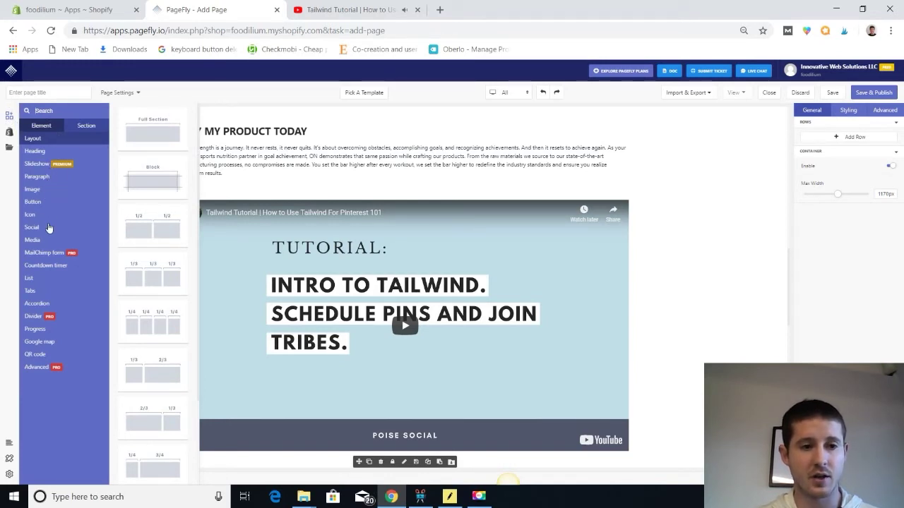
Step: Drag a Countdown timer variant below the BUY MY PRODUCT TODAY paragraph
{"action": "left_click", "coordinate": [45, 265]}
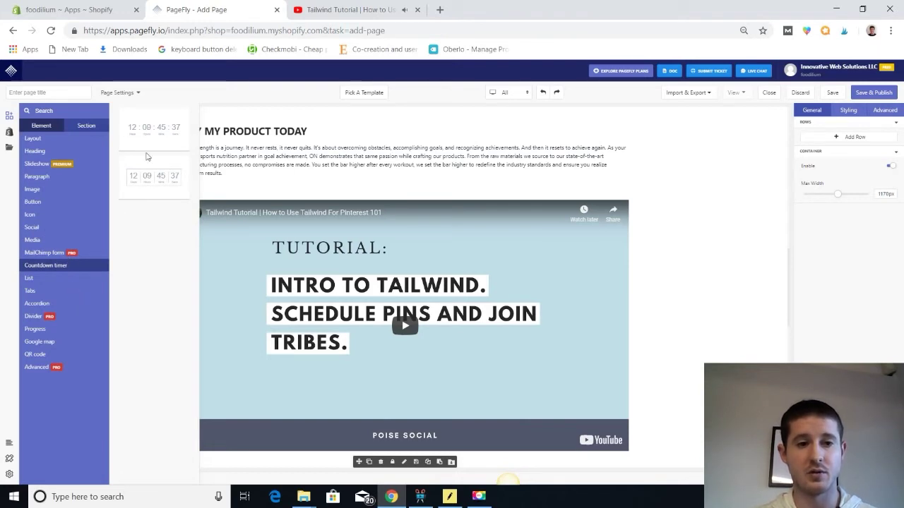
{"action": "left_click_drag", "start_coordinate": [134, 138], "coordinate": [408, 167]}
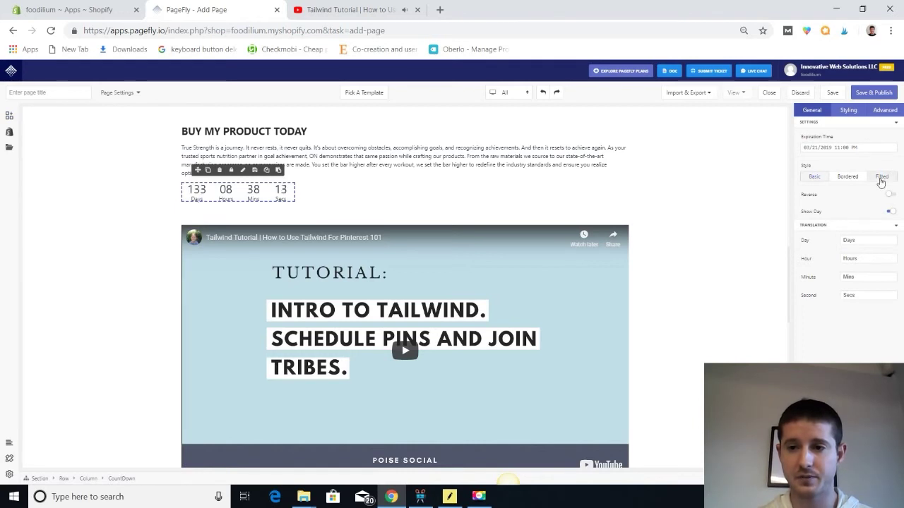
Step: Switch the countdown timer's style to Fitted so it spans the full content width
{"action": "left_click", "coordinate": [881, 180]}
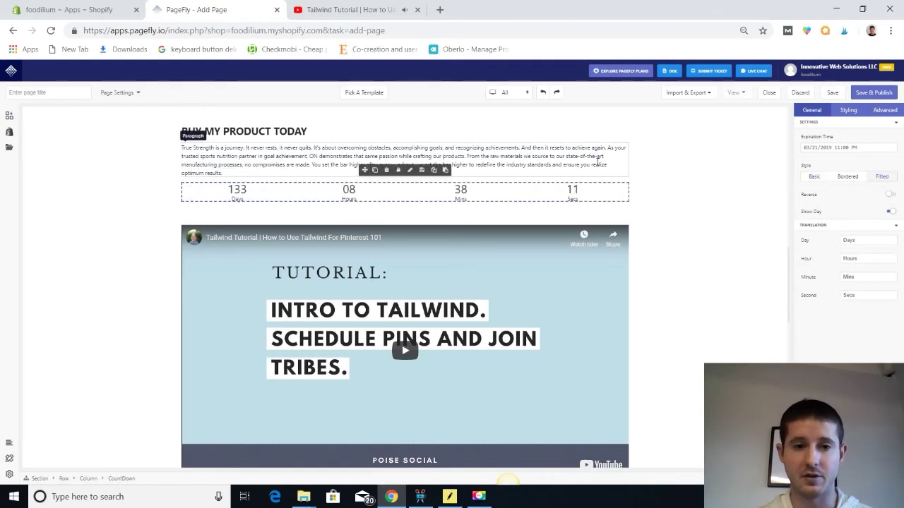
{"action": "scroll", "coordinate": [494, 170], "scroll_direction": "up", "scroll_amount": 1}
{"action": "left_click", "coordinate": [311, 185]}
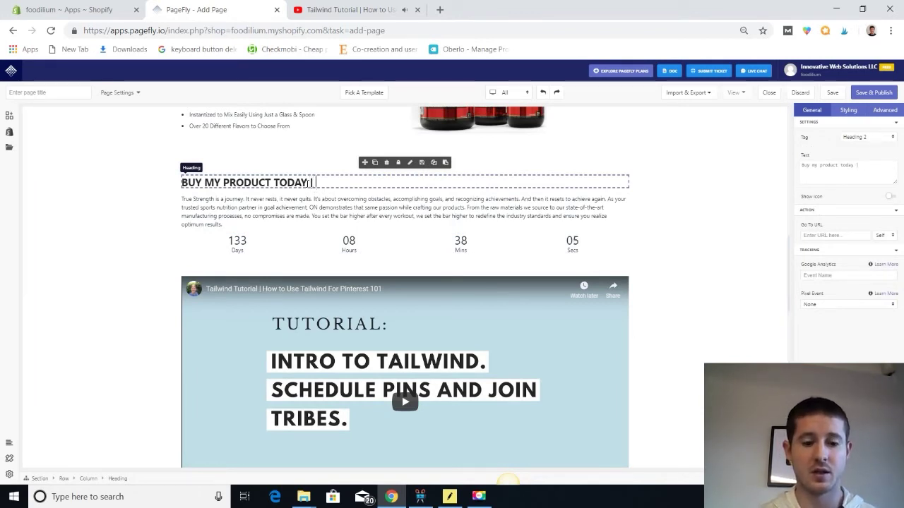
Step: Append '| DEAL Ends Soon' to the heading and scroll back to the Lemon Sprayer product
{"action": "type", "text": "| DEAL Ends Soo"}
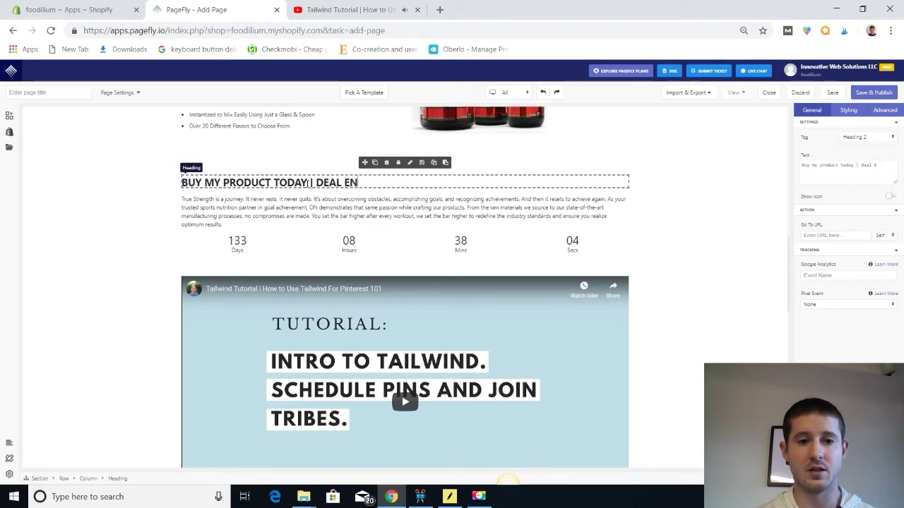
{"action": "left_click", "coordinate": [424, 240]}
{"action": "scroll", "coordinate": [693, 182], "scroll_direction": "up", "scroll_amount": 12}
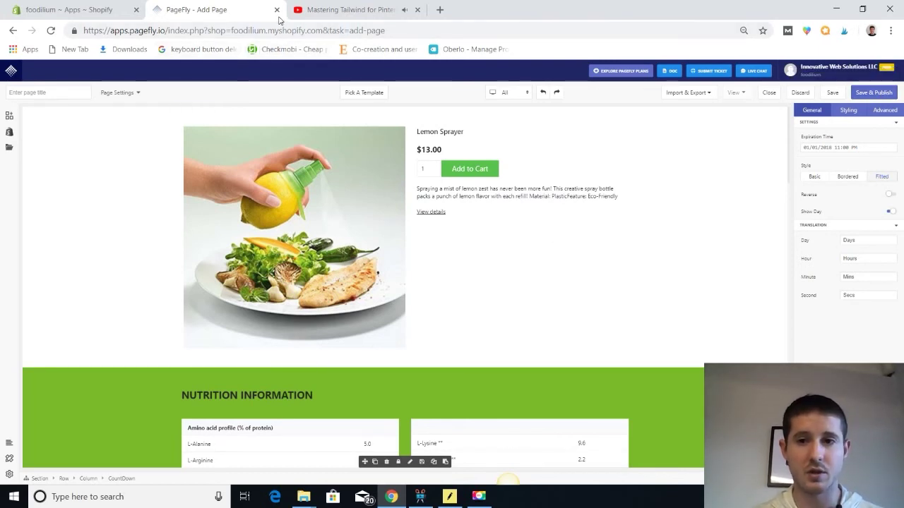
Step: From the Shopify admin's PageFly pages list, preview the published 7 day gut challenge page
{"action": "left_click", "coordinate": [102, 16]}
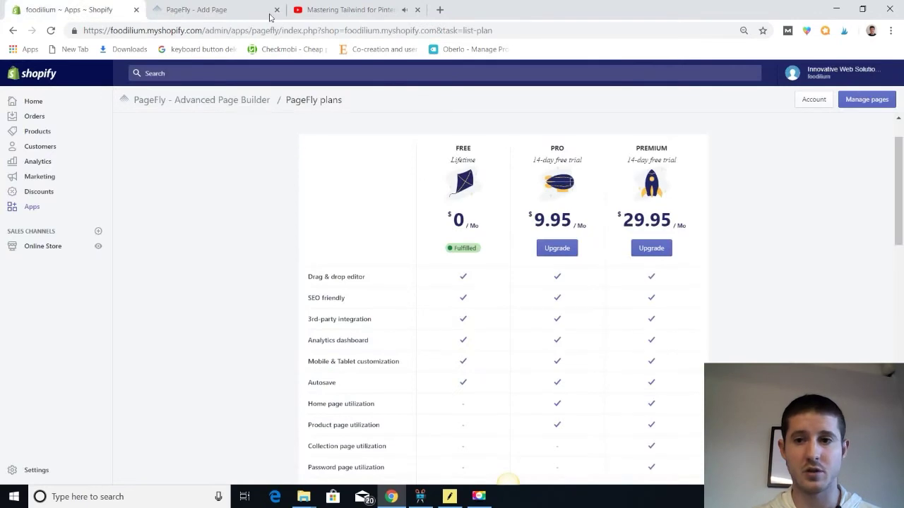
{"action": "left_click", "coordinate": [867, 100]}
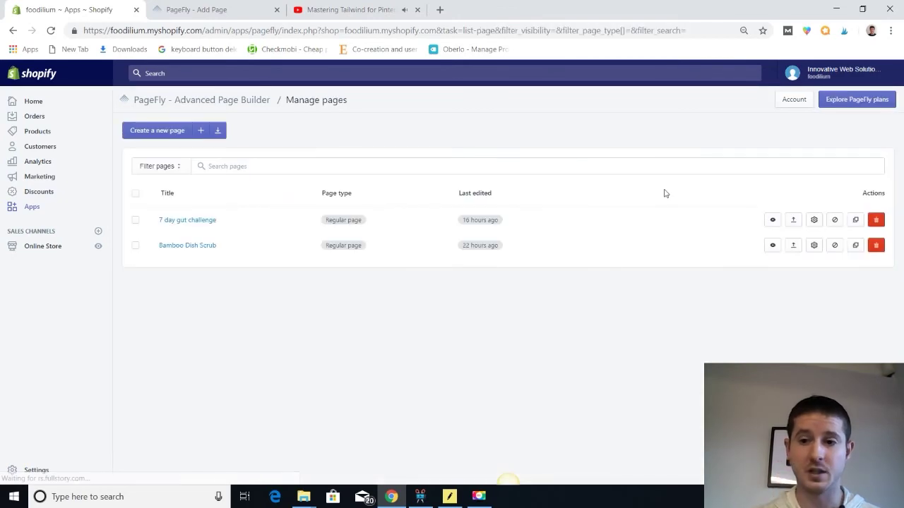
{"action": "left_click", "coordinate": [188, 219]}
Step: Scroll down the 7 day gut challenge preview to the meal plan, then back up to the hero
{"action": "mouse_move", "coordinate": [898, 90]}
{"action": "left_mouse_down"}
{"action": "mouse_move", "coordinate": [898, 106]}
{"action": "mouse_move", "coordinate": [899, 68]}
{"action": "mouse_move", "coordinate": [897, 406]}
{"action": "left_mouse_up"}
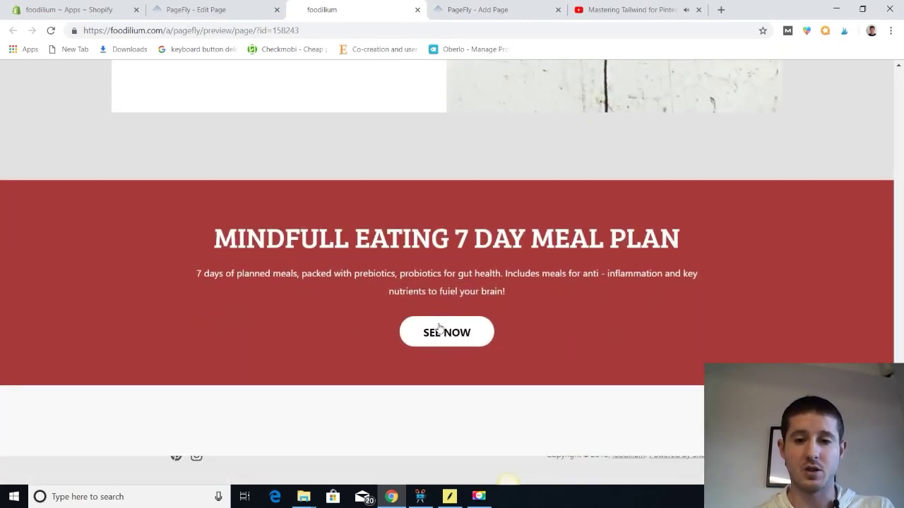
{"action": "left_click_drag", "start_coordinate": [897, 423], "coordinate": [868, 67]}
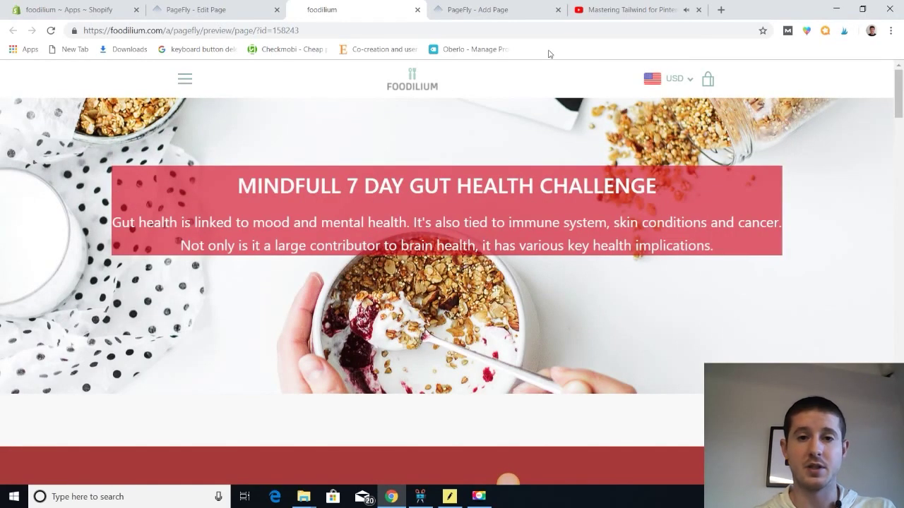